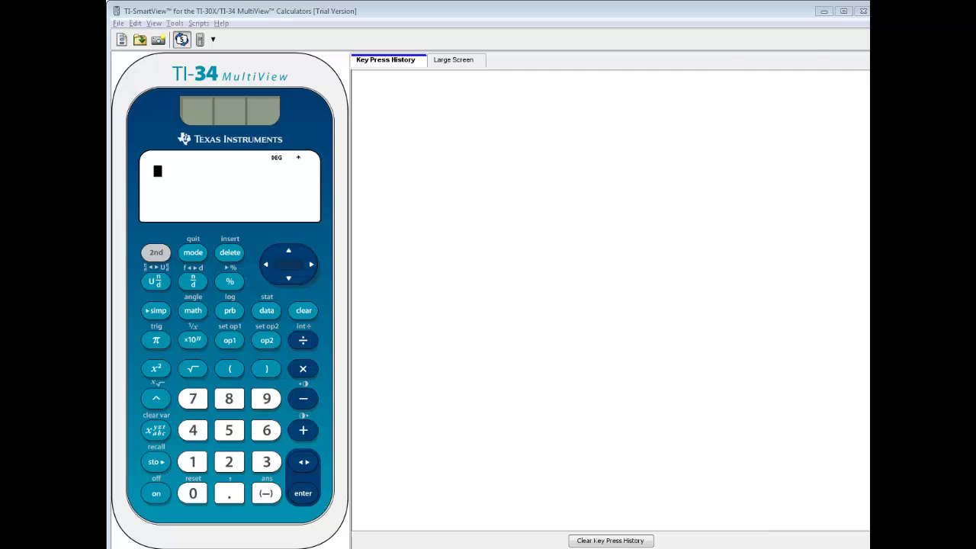
Step: View the fractions.pptx Divide slide's 30/8 ÷ 12/16 problem, starting a fraction on the calculator in between
key("alt+Tab")
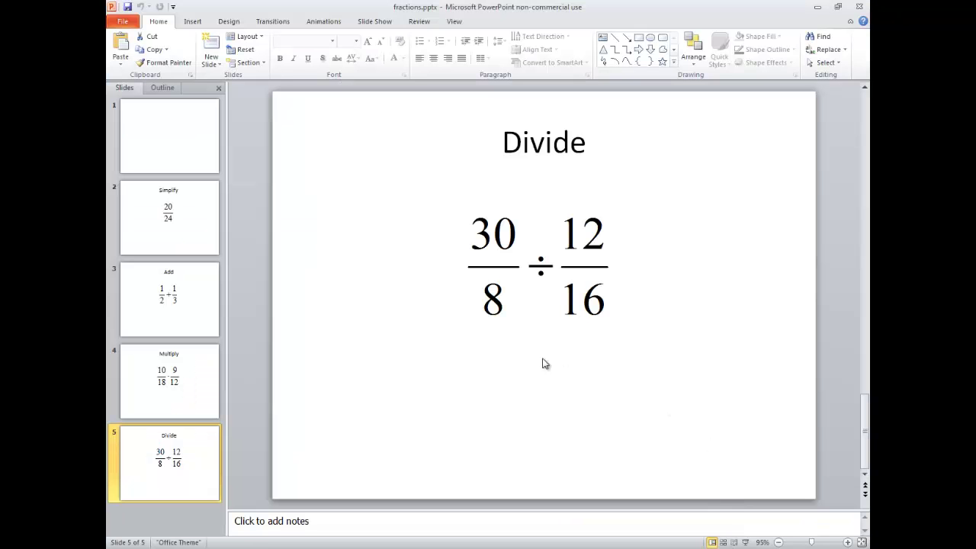
key("alt+Tab")
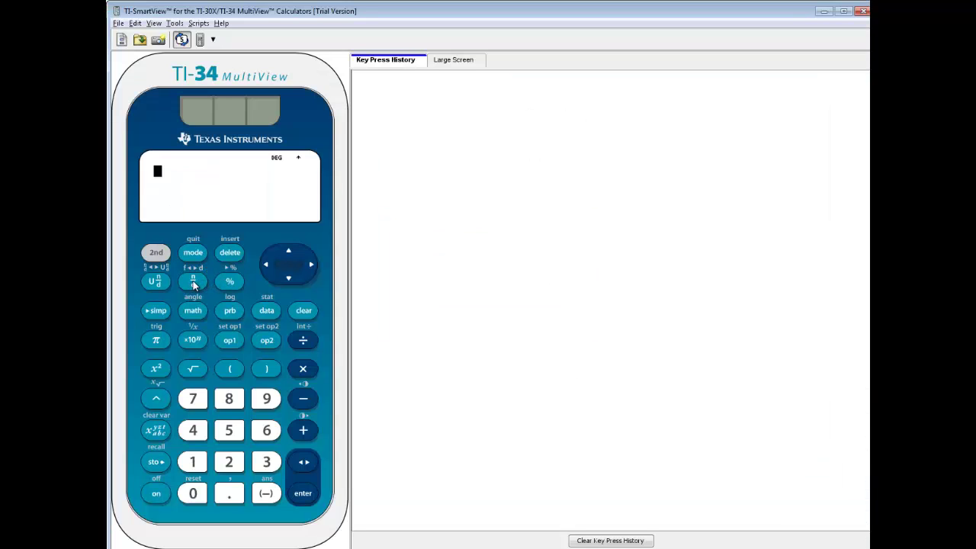
left_click(194, 283)
key("alt+Tab")
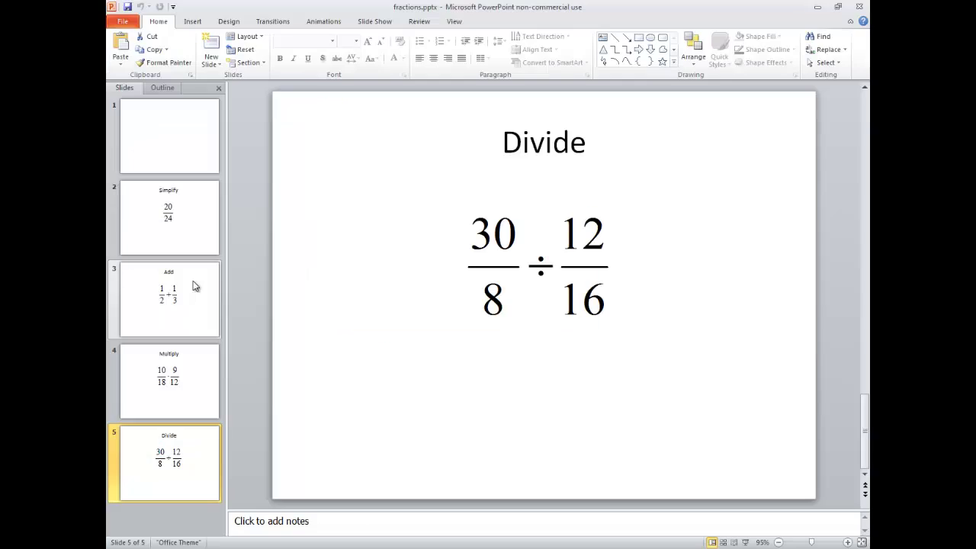
Step: Enter the fraction 30/8 followed by a division sign on the calculator
key("alt+Tab")
left_click(266, 463)
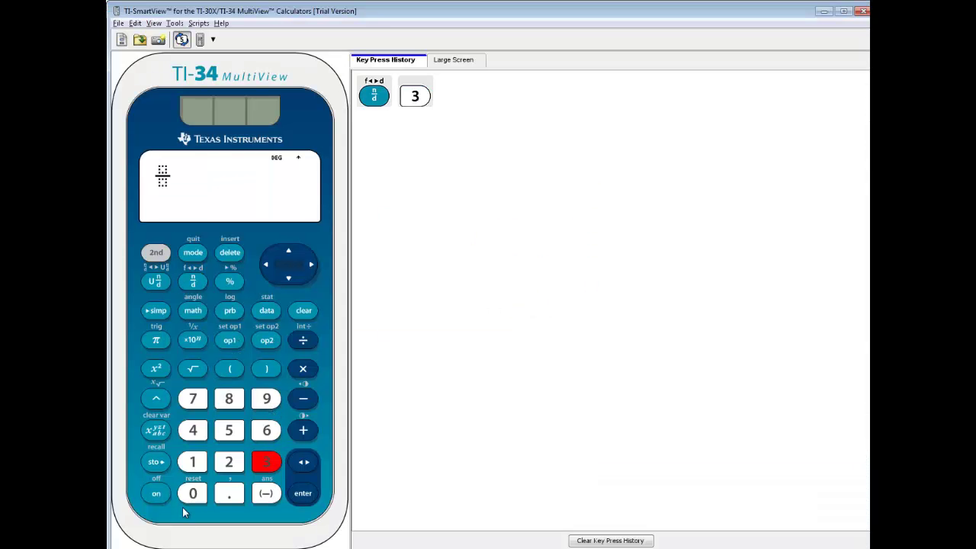
left_click(193, 493)
left_click(289, 279)
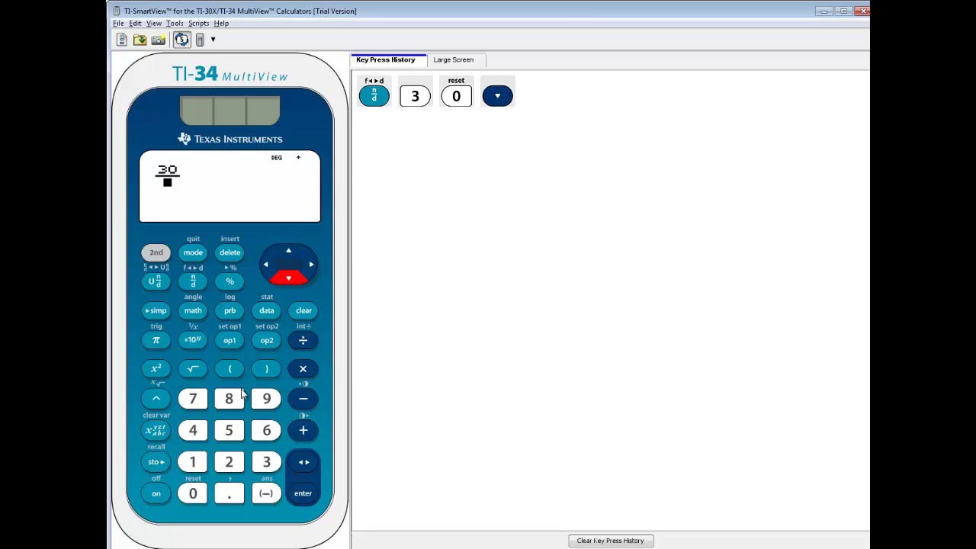
left_click(229, 397)
left_click(313, 265)
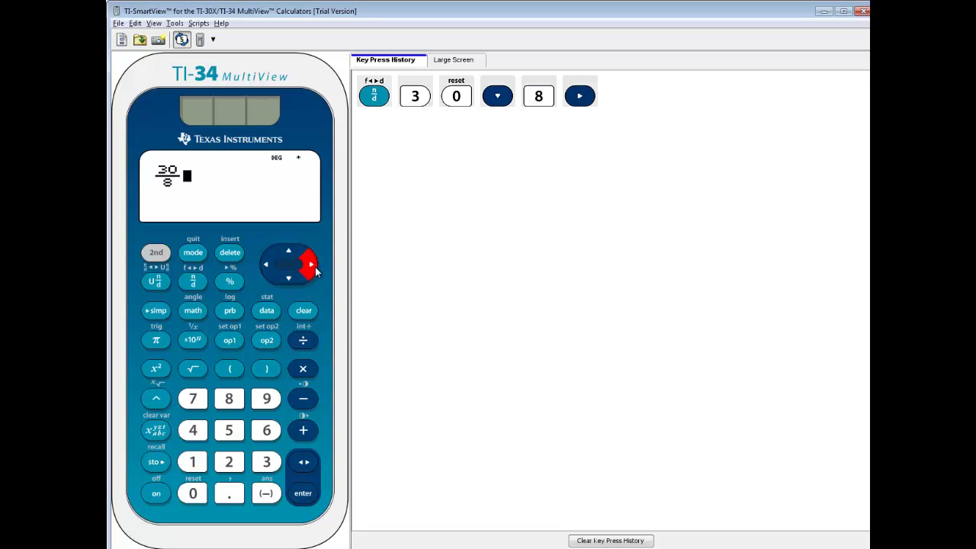
left_click(306, 343)
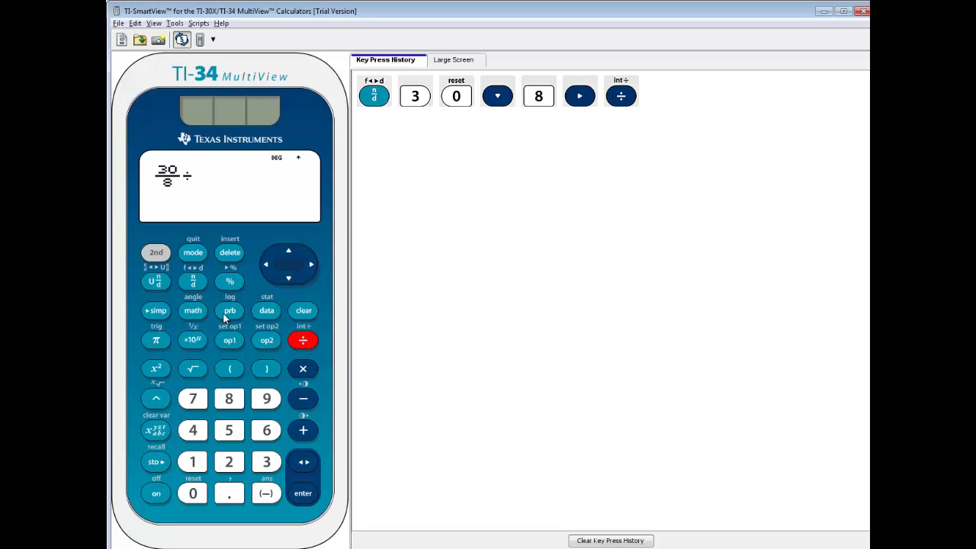
Step: Enter the second fraction 12/16 and evaluate the division, giving 5
left_click(195, 283)
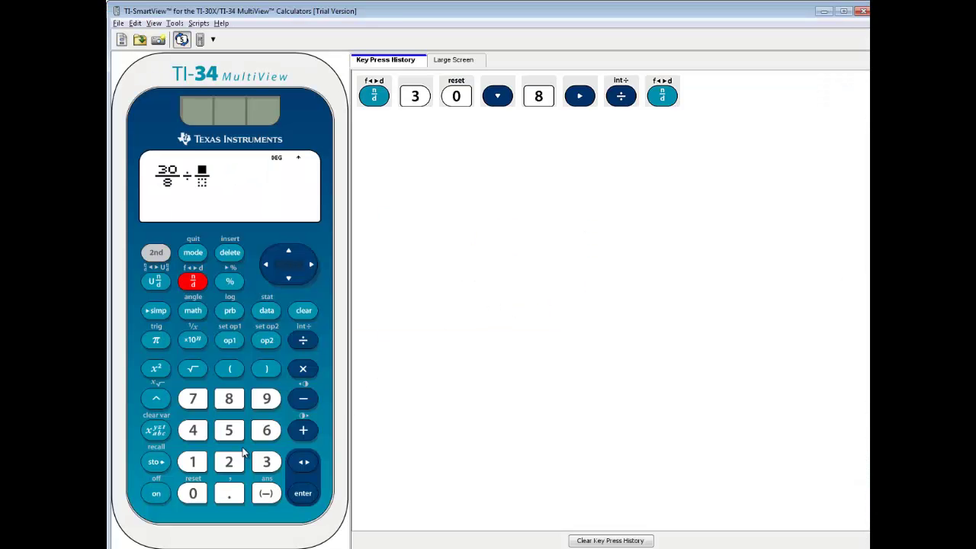
left_click(193, 463)
left_click(229, 462)
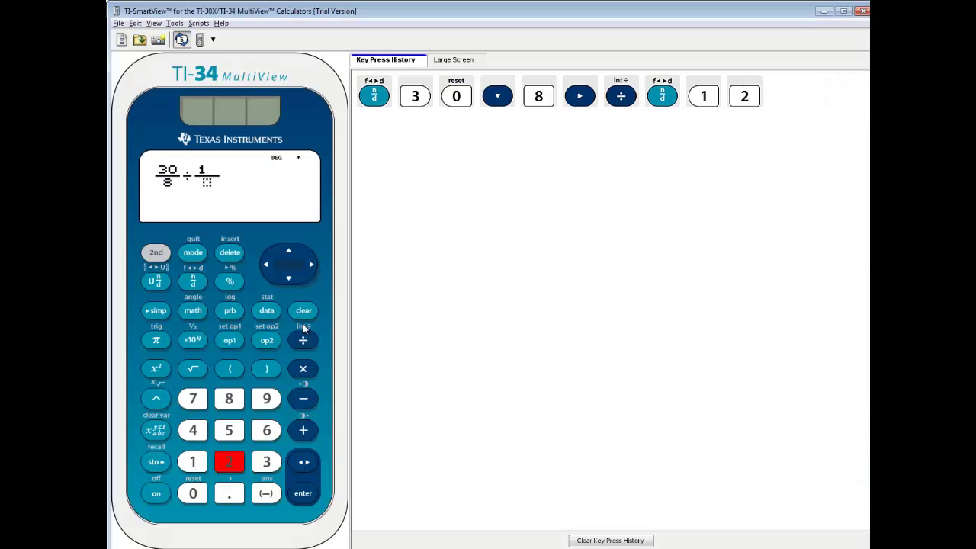
left_click(290, 278)
left_click(193, 462)
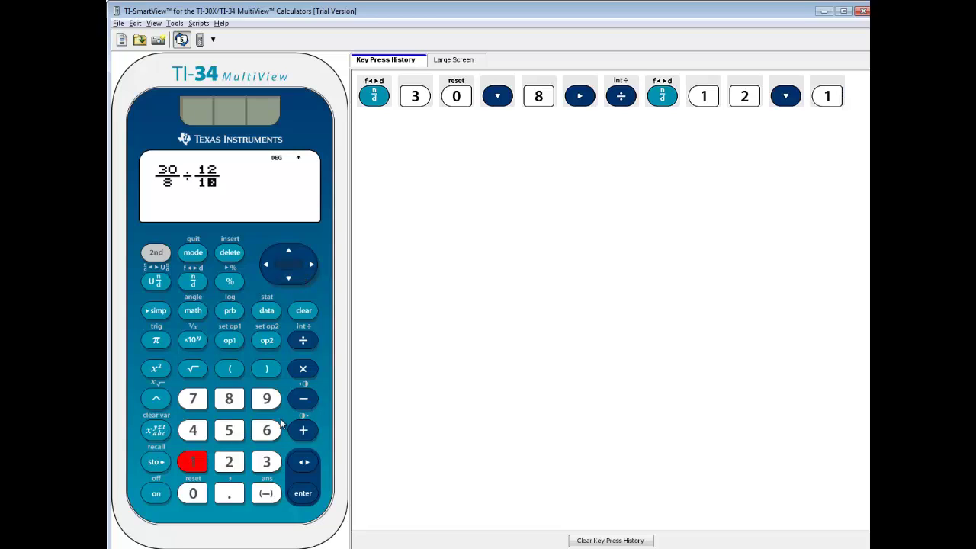
left_click(267, 432)
left_click(310, 264)
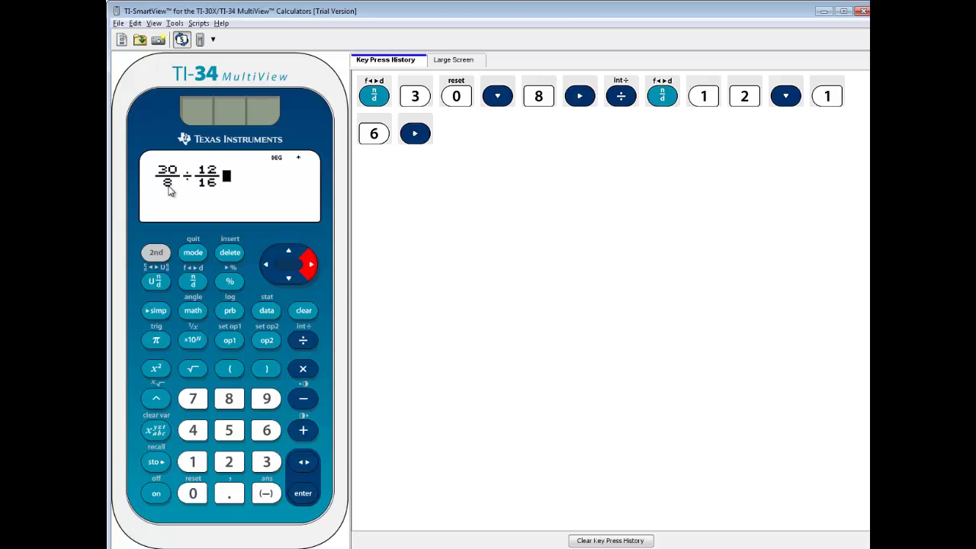
left_click(305, 494)
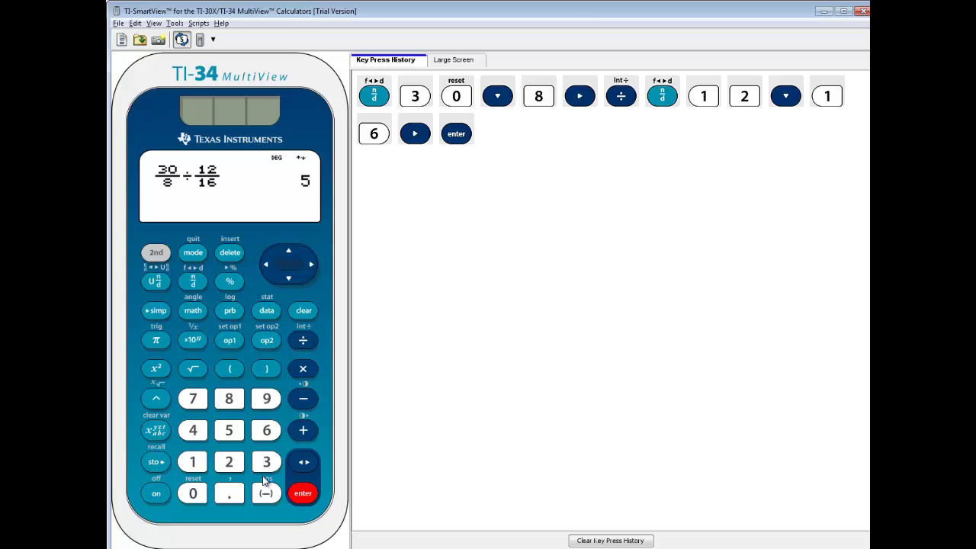
Step: Enter the fraction 30/12 followed by a division sign on a new line
left_click(194, 279)
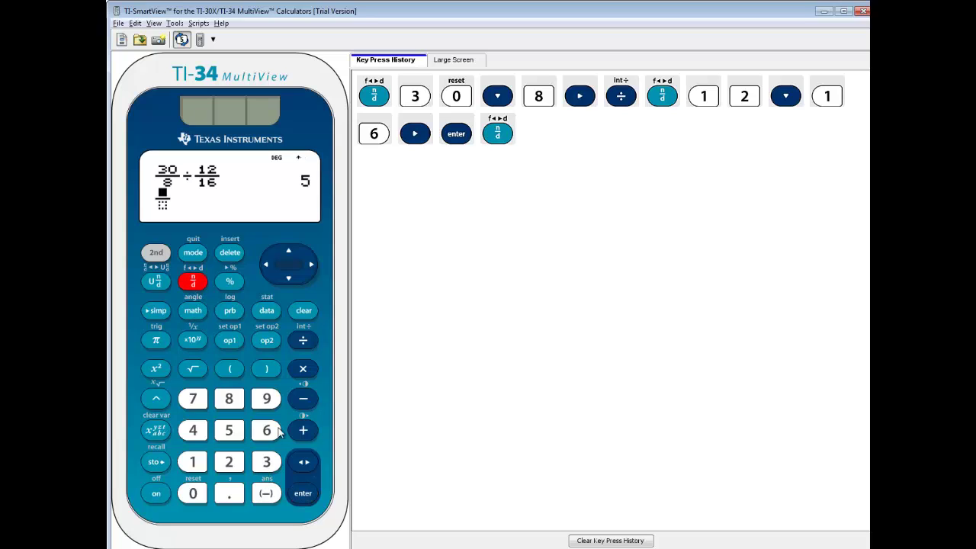
left_click(266, 462)
left_click(194, 494)
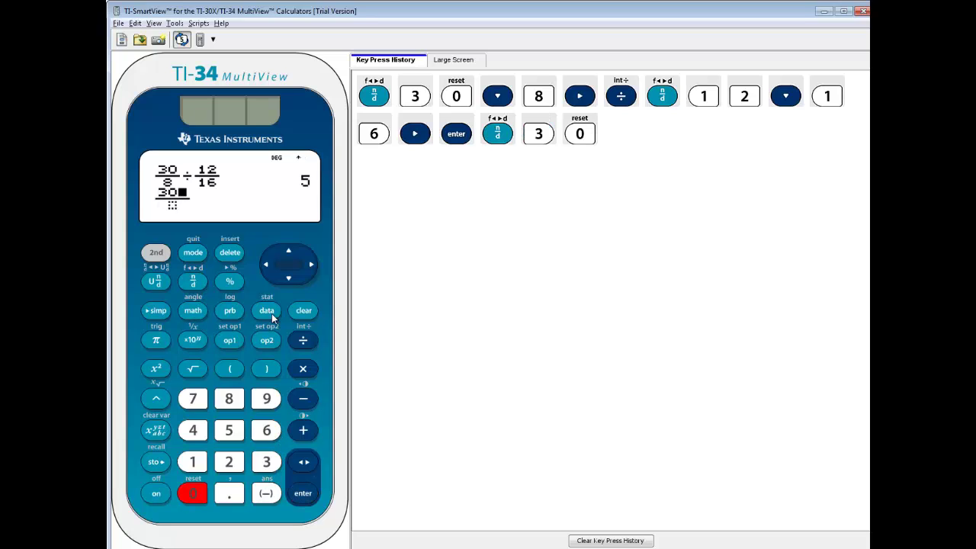
left_click(288, 279)
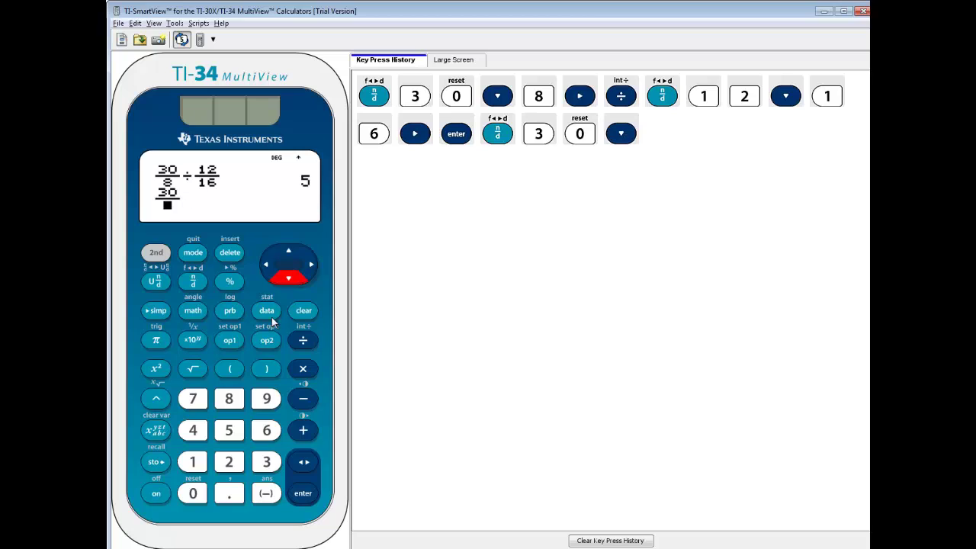
left_click(200, 463)
left_click(229, 463)
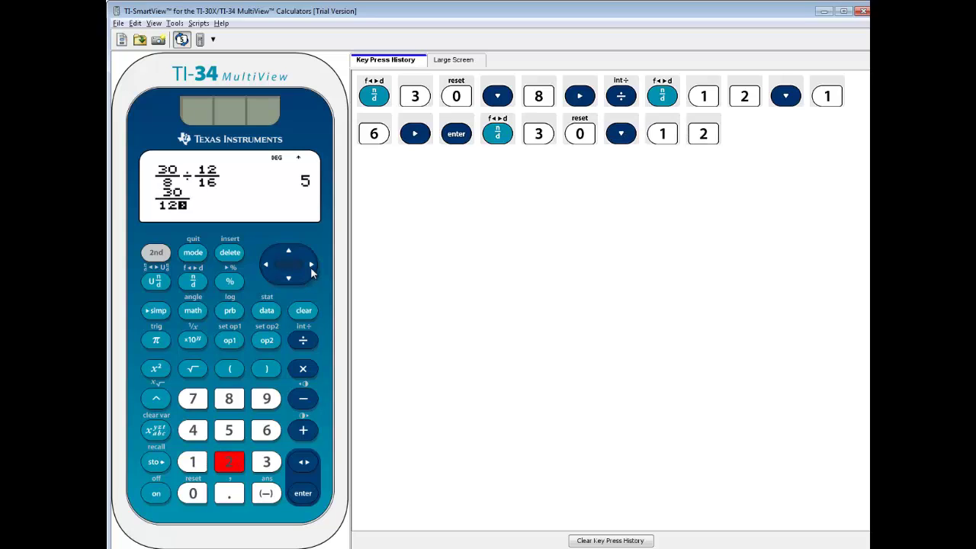
left_click(311, 265)
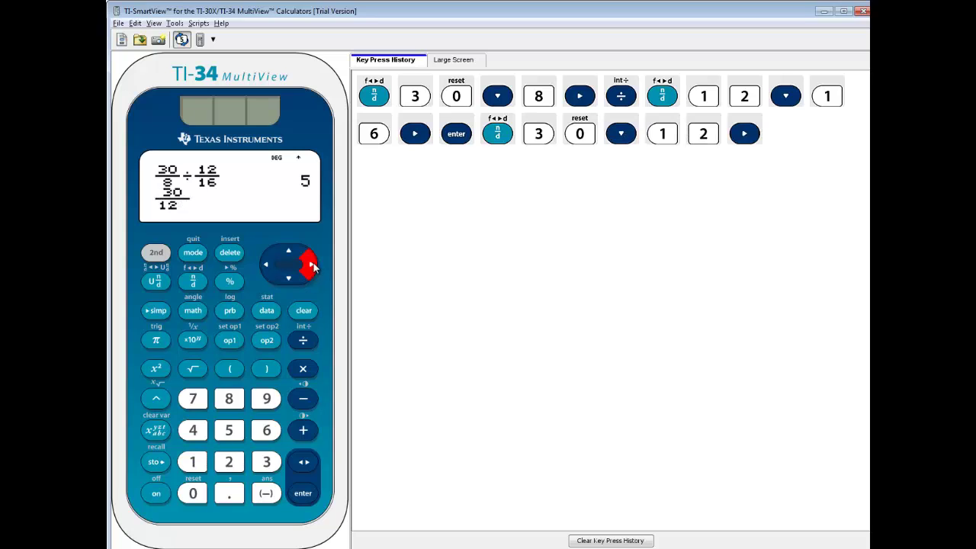
left_click(304, 341)
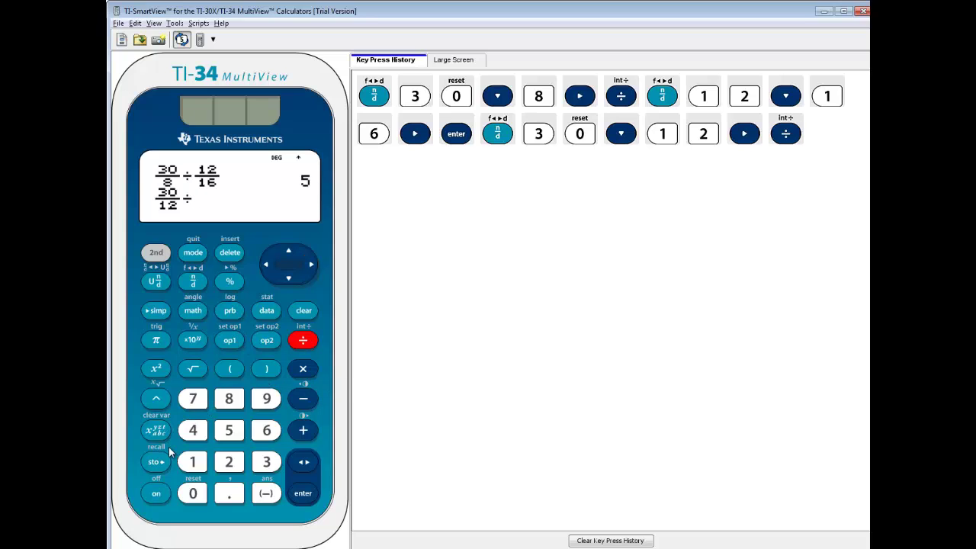
Step: Enter the fraction 20/25 and evaluate, giving 3 30/240
left_click(194, 283)
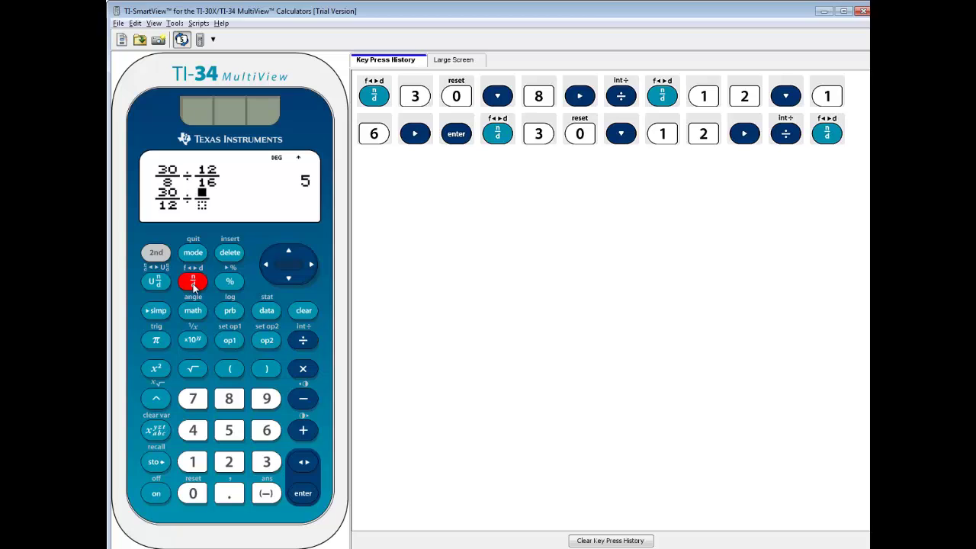
left_click(223, 469)
left_click(196, 495)
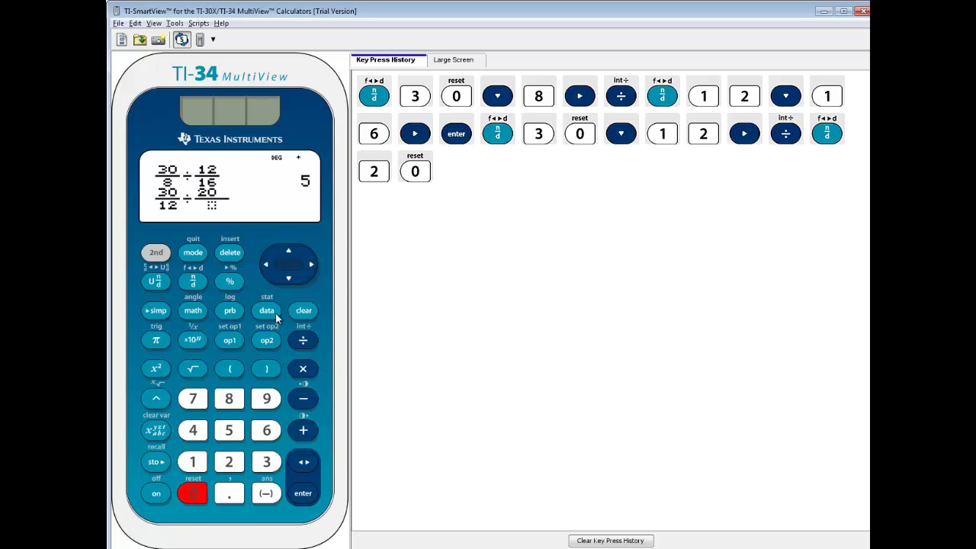
left_click(290, 278)
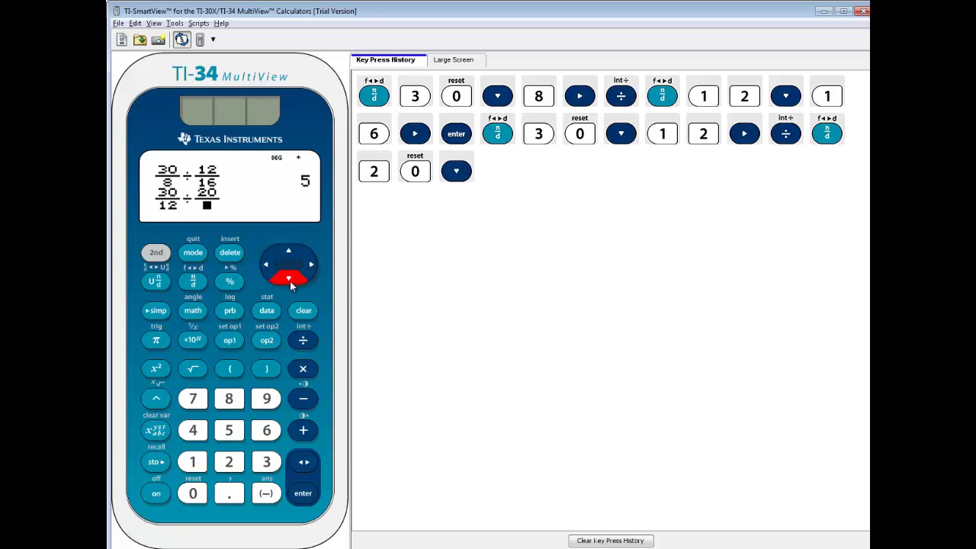
left_click(228, 465)
left_click(229, 430)
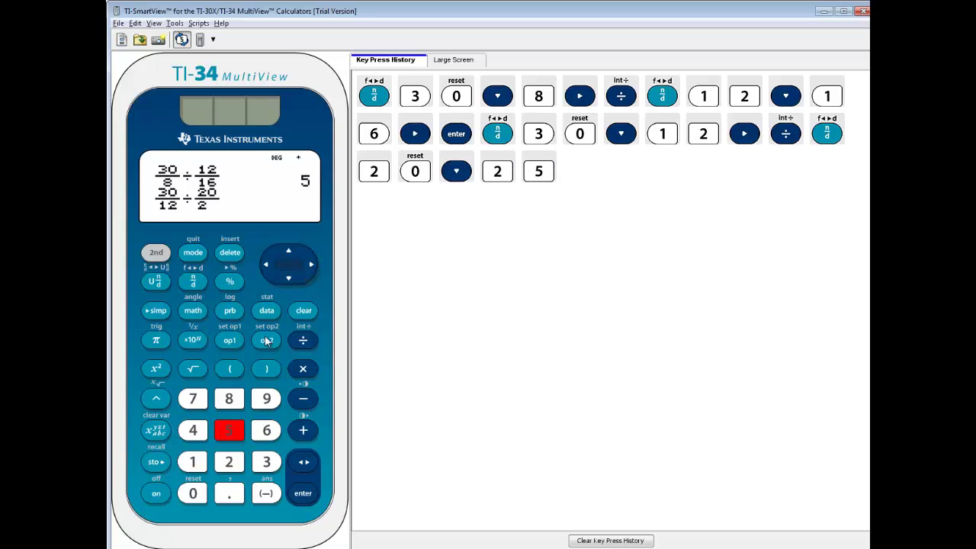
left_click(312, 267)
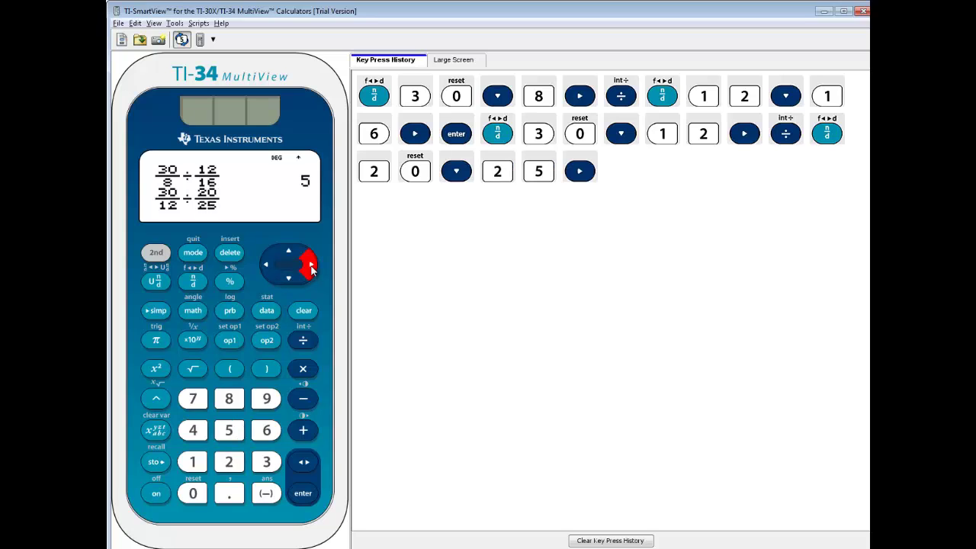
left_click(305, 496)
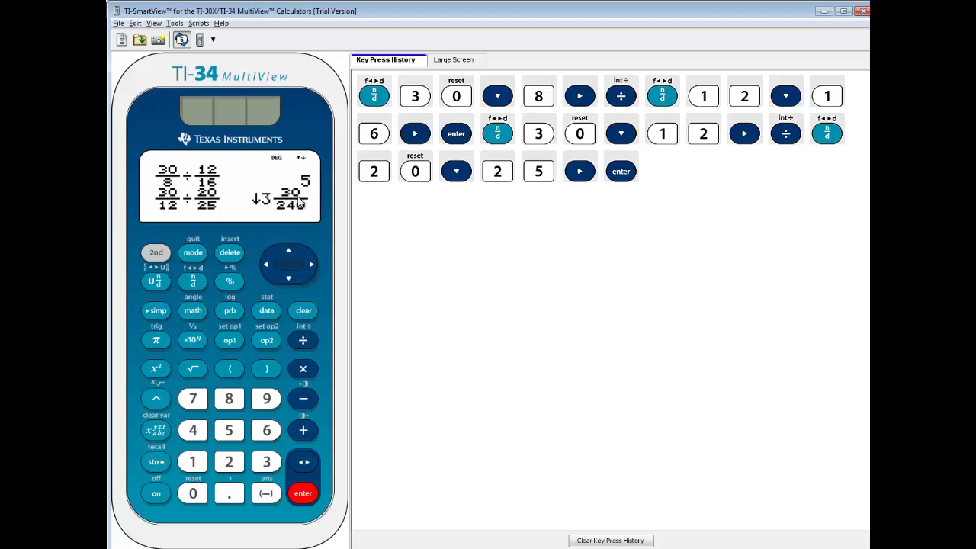
Step: Simplify 3 30/240 stepwise through 3 15/120 and 3 5/40 down to 3 1/8
left_click(159, 310)
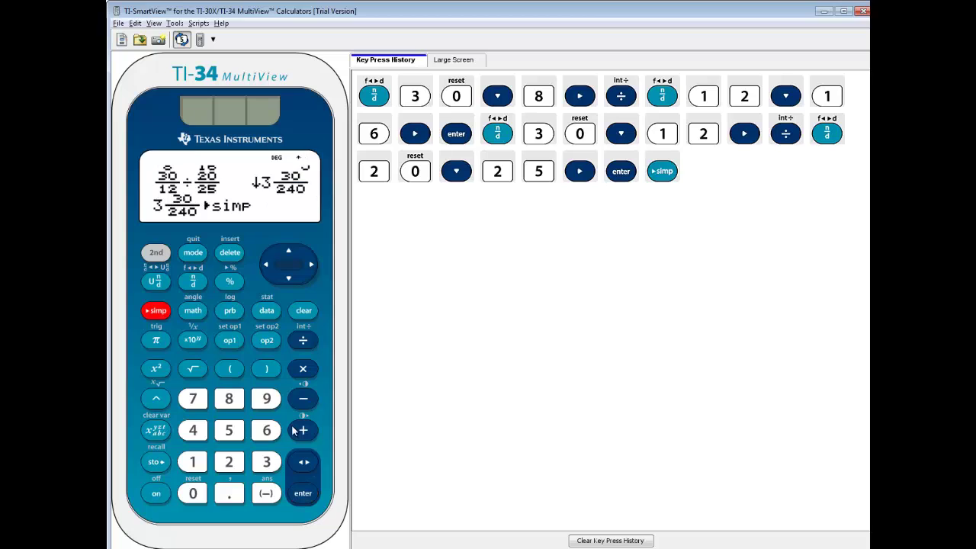
left_click(300, 496)
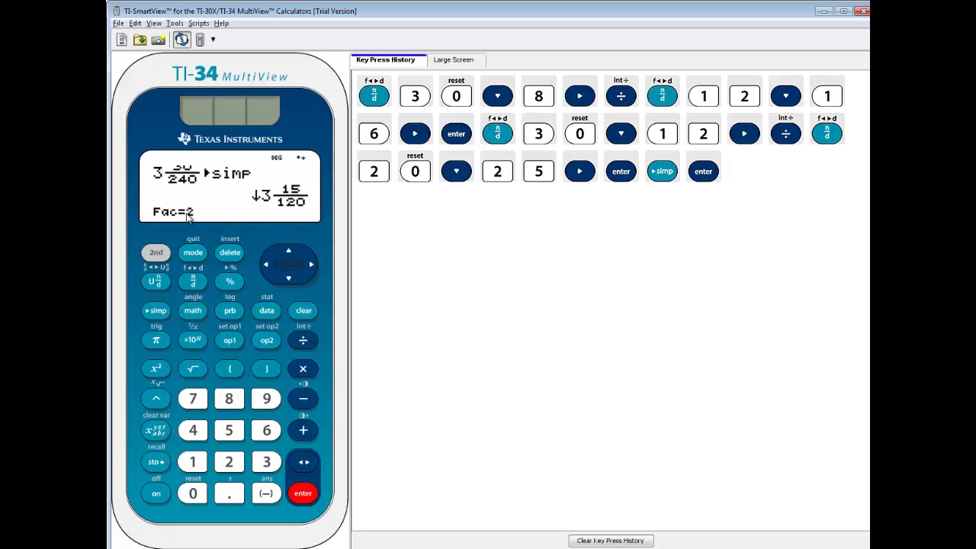
left_click(157, 310)
left_click(302, 493)
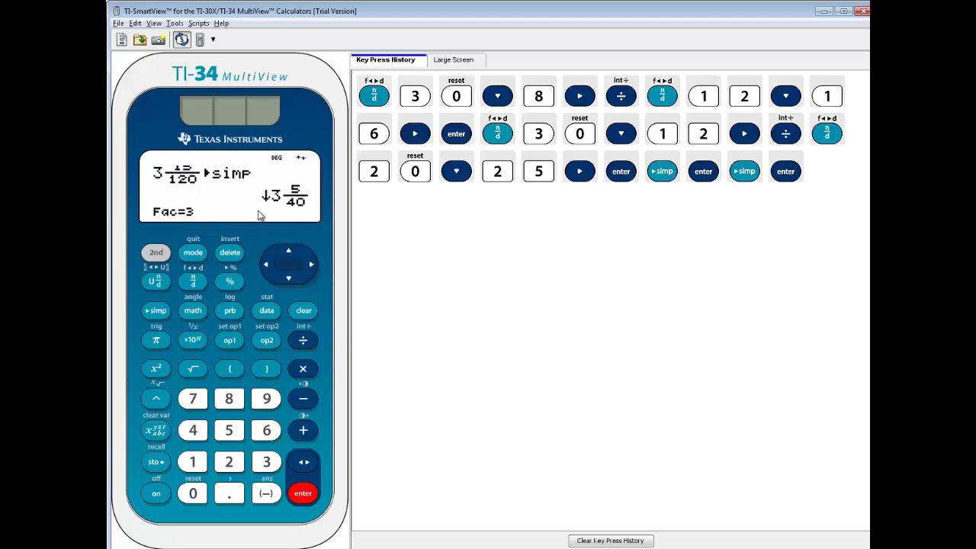
left_click(162, 311)
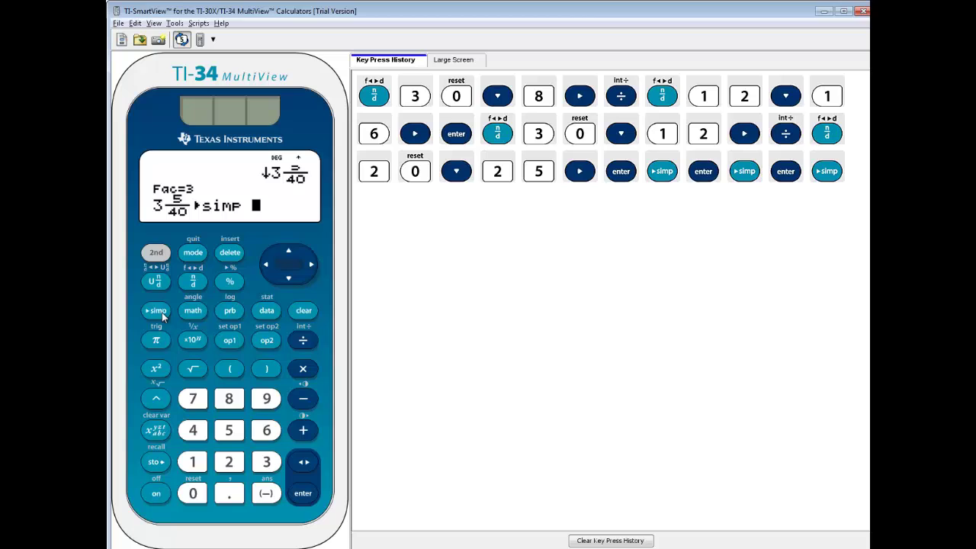
left_click(304, 495)
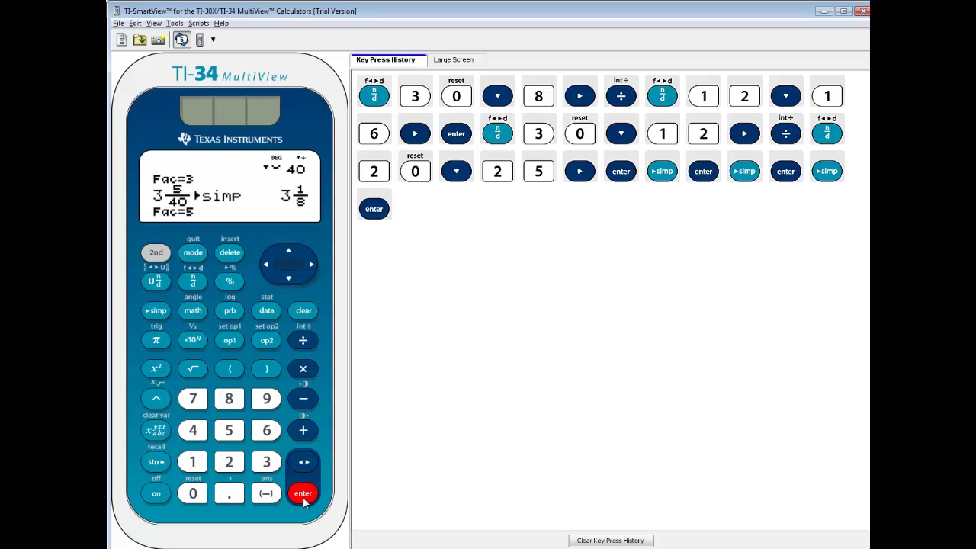
Step: Convert 3 1/8 to the improper fraction 25/8, then return to the Divide slide
left_click(154, 252)
left_click(155, 283)
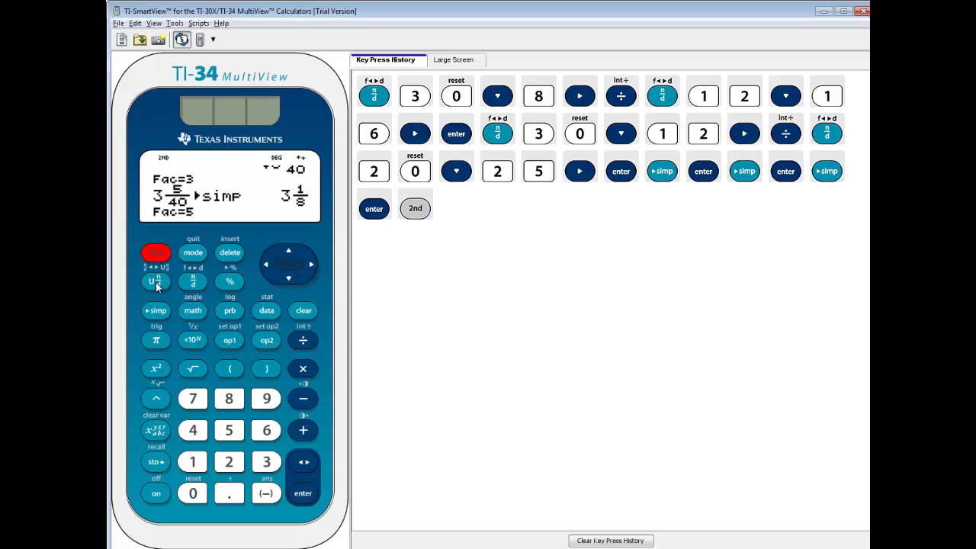
left_click(301, 494)
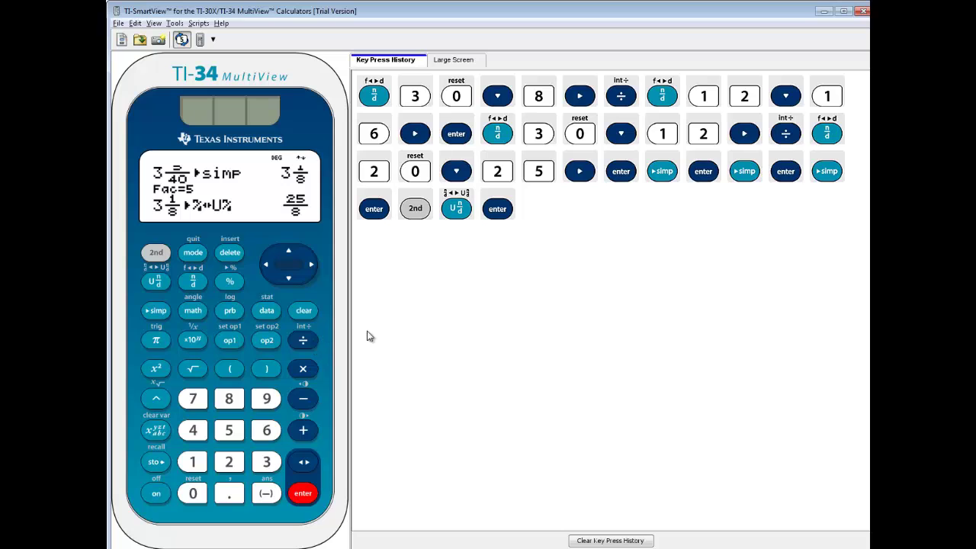
key("alt+Tab")
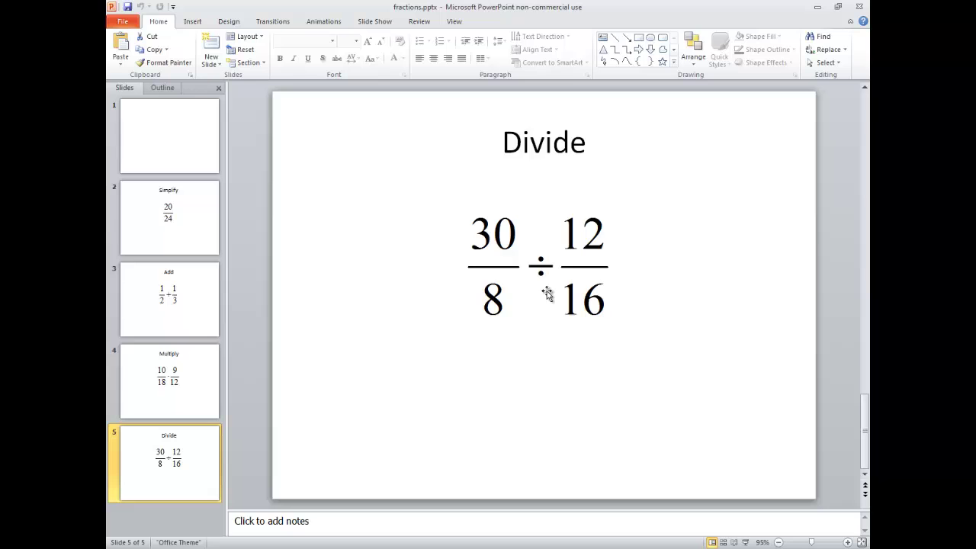
Step: Enter the parenthesized first fraction (30÷8) on the calculator
key("alt+Tab")
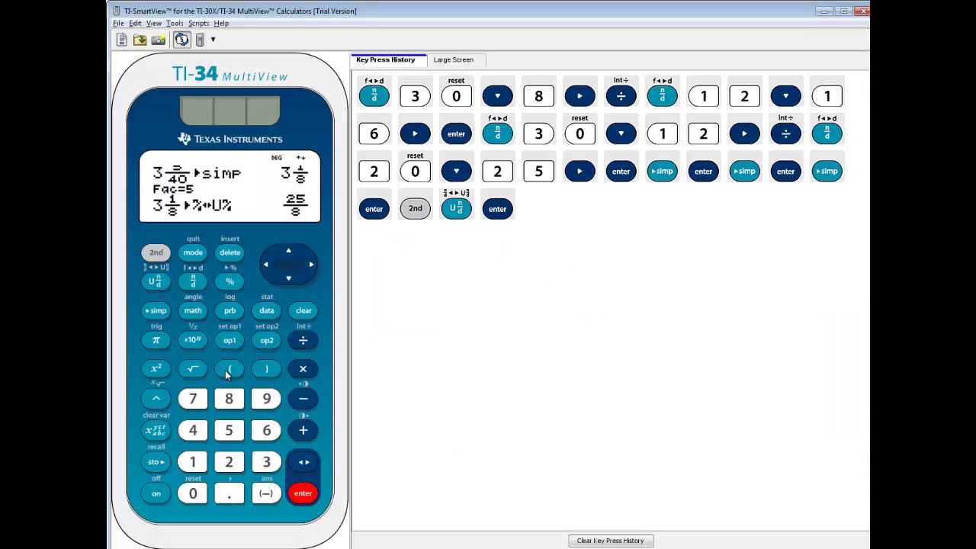
left_click(229, 369)
left_click(268, 462)
left_click(193, 494)
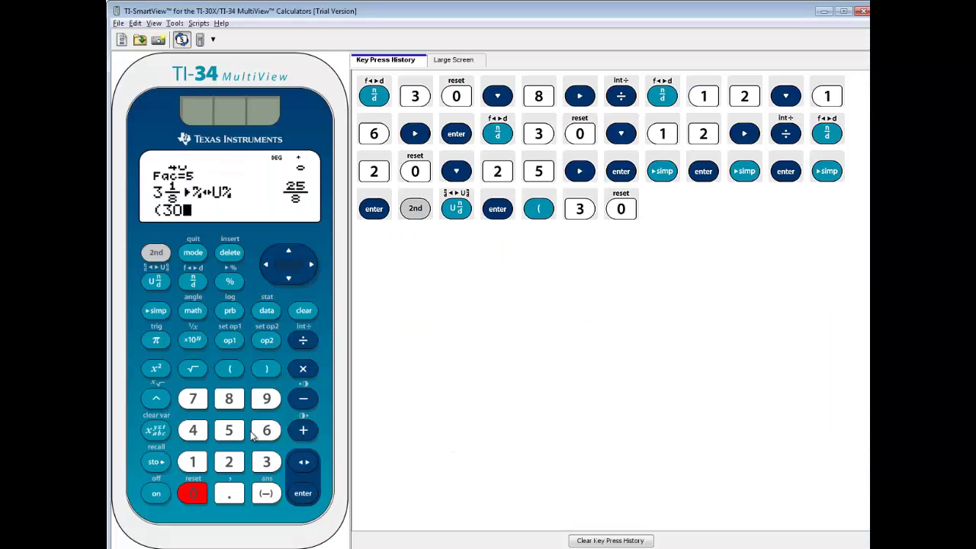
left_click(311, 340)
key("alt+Tab")
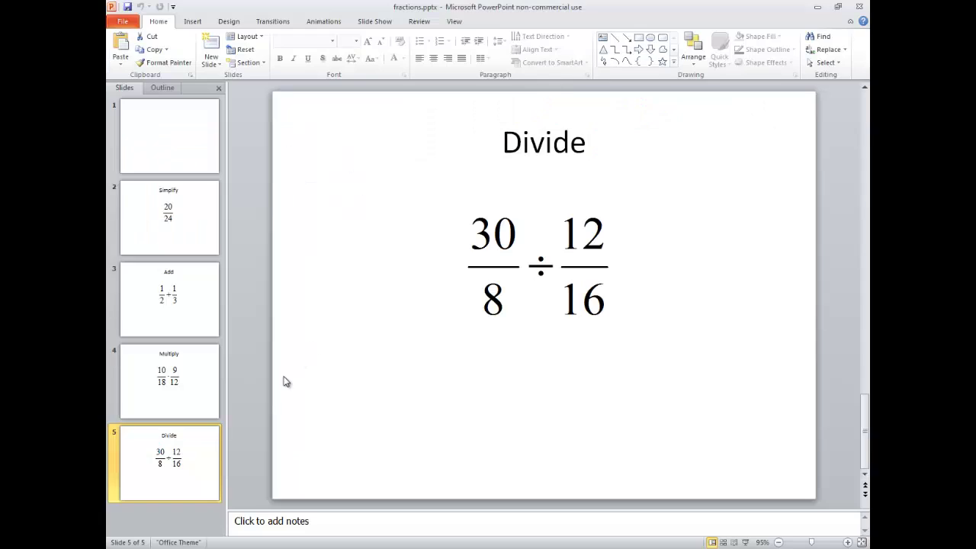
key("alt+Tab")
left_click(233, 400)
left_click(266, 369)
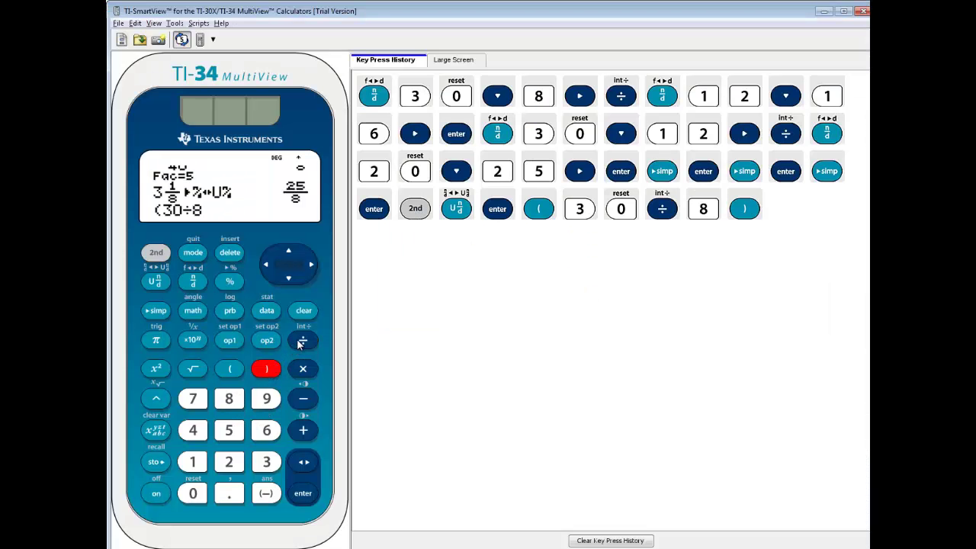
Step: Divide by (12÷16) and evaluate the expression, giving 5
key("slash")
left_click(231, 372)
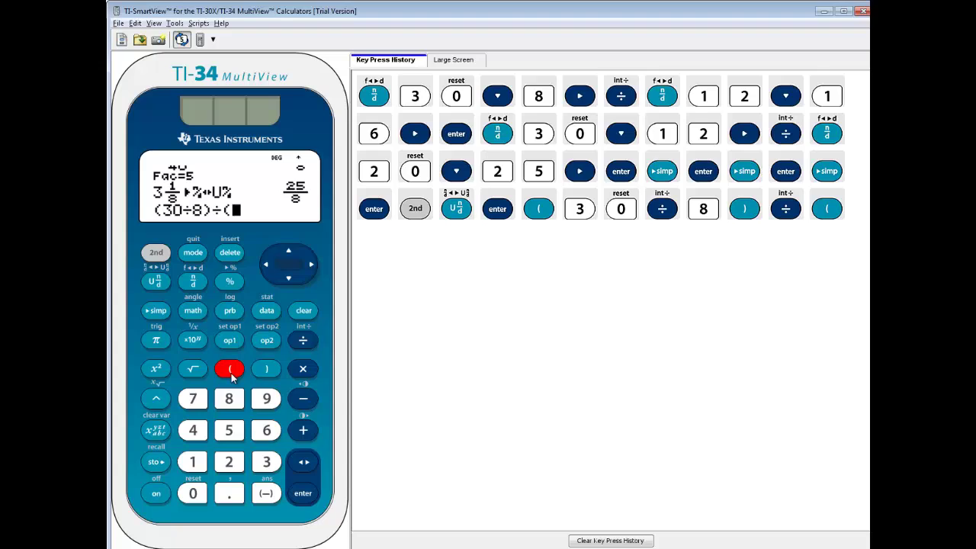
key("alt+Tab")
key("alt+Tab")
left_click(192, 462)
left_click(229, 462)
left_click(303, 342)
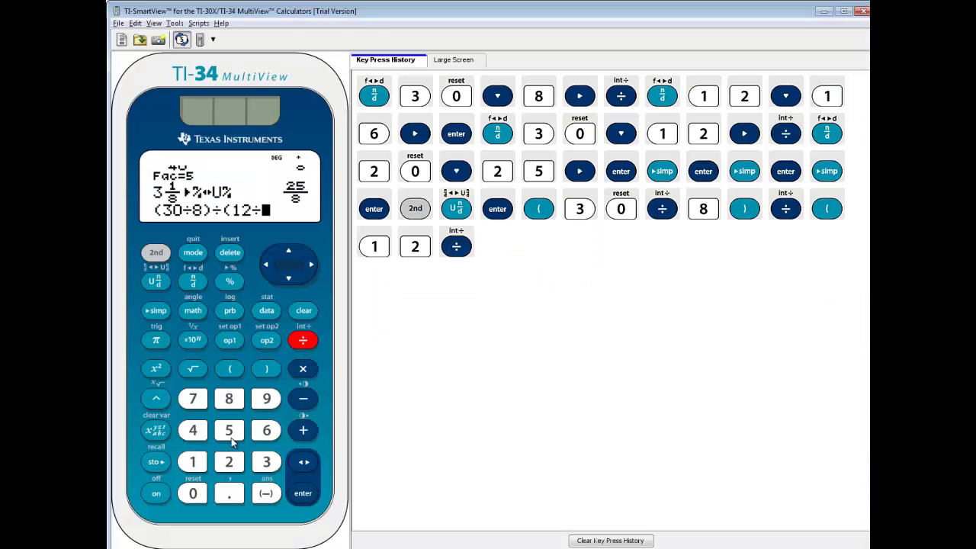
left_click(200, 463)
left_click(269, 430)
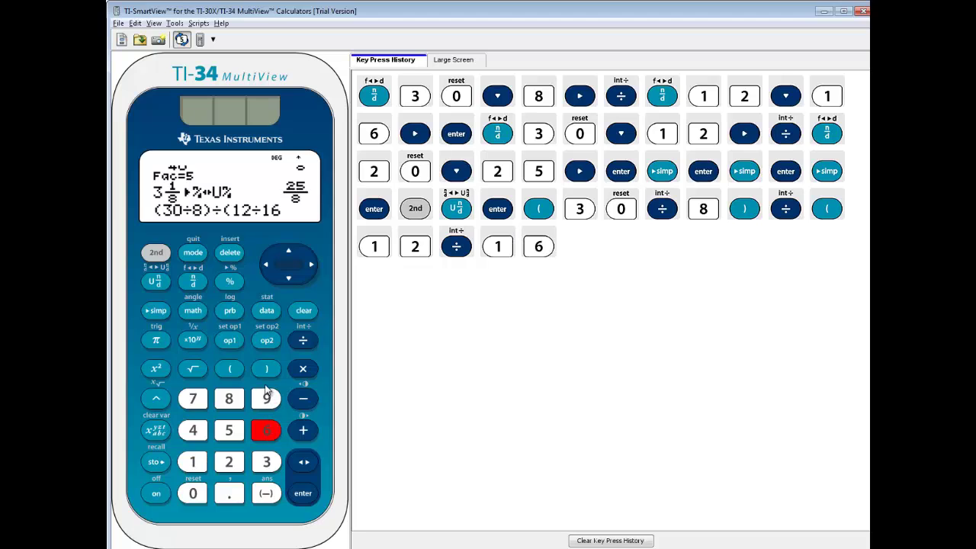
left_click(267, 369)
left_click(306, 496)
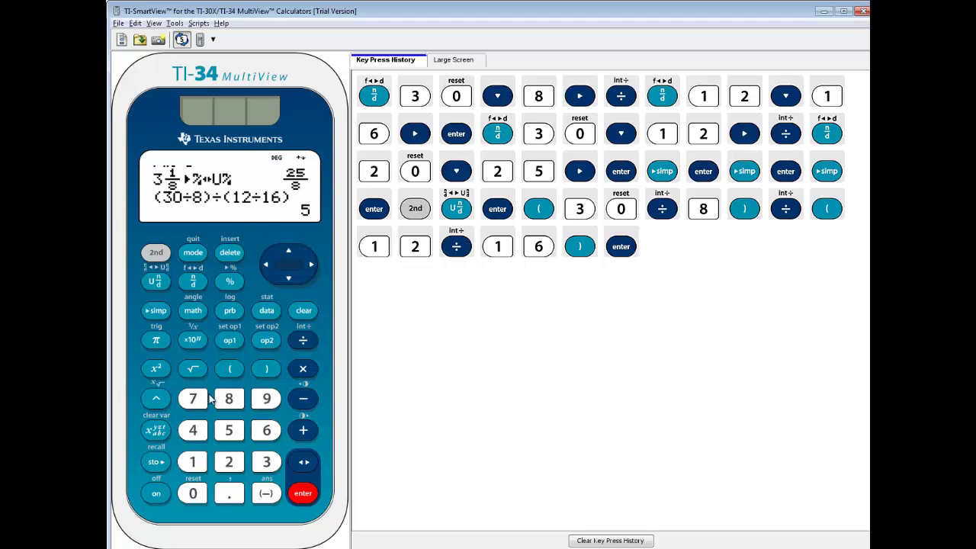
Step: Evaluate 30÷8÷12÷16 without parentheses, giving 0.01953125
left_click(267, 463)
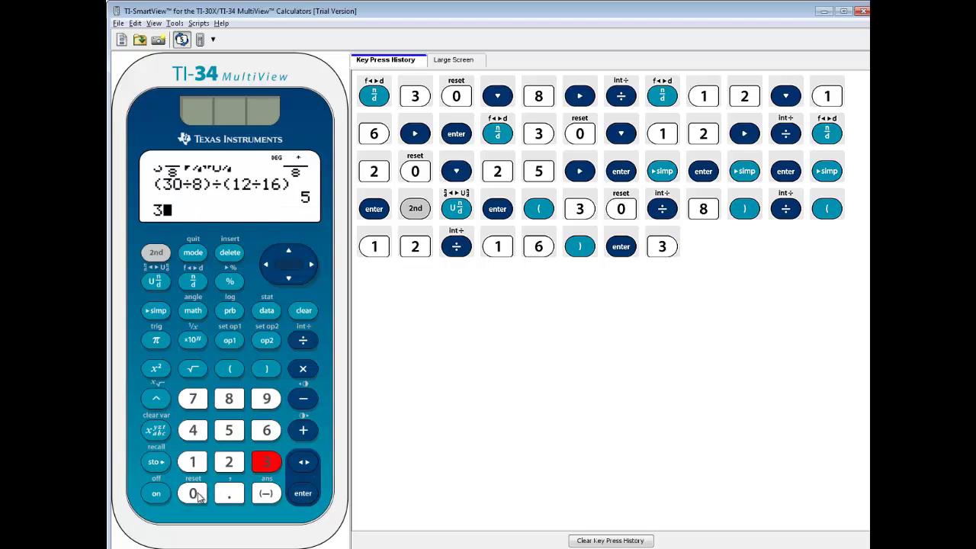
left_click(195, 493)
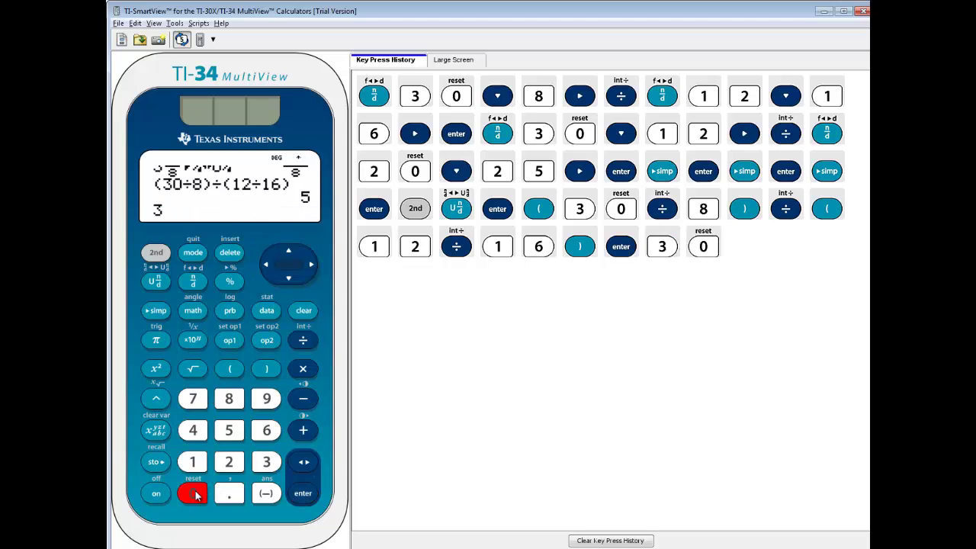
left_click(307, 343)
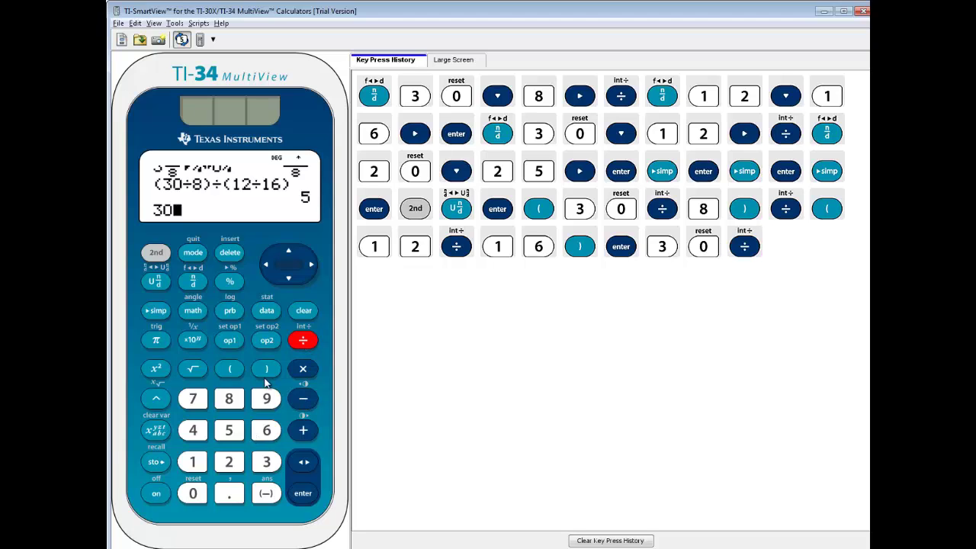
left_click(228, 400)
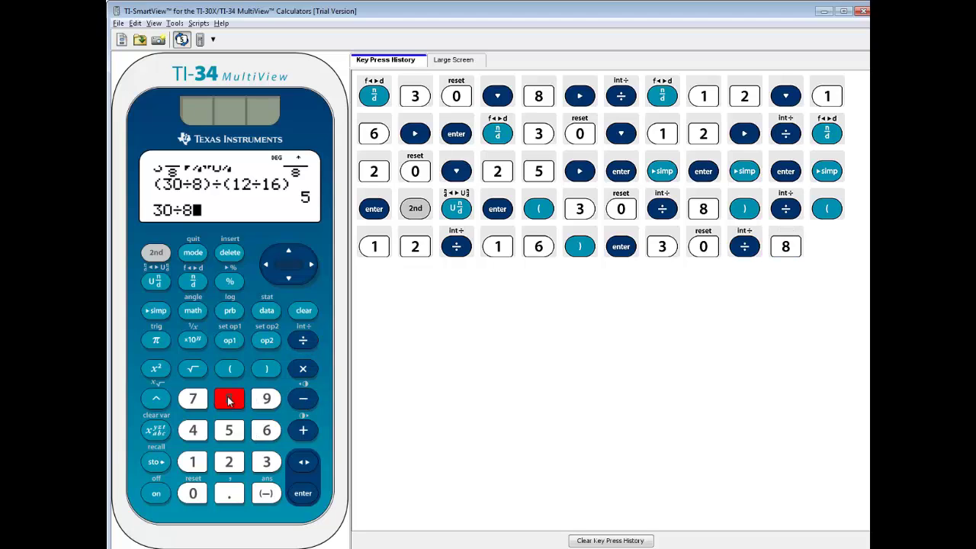
left_click(303, 340)
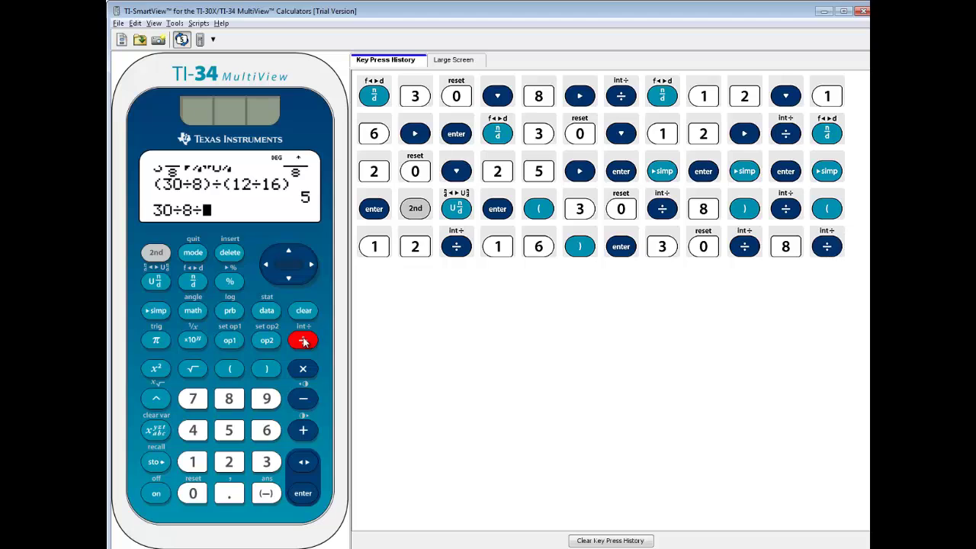
left_click(193, 463)
left_click(229, 462)
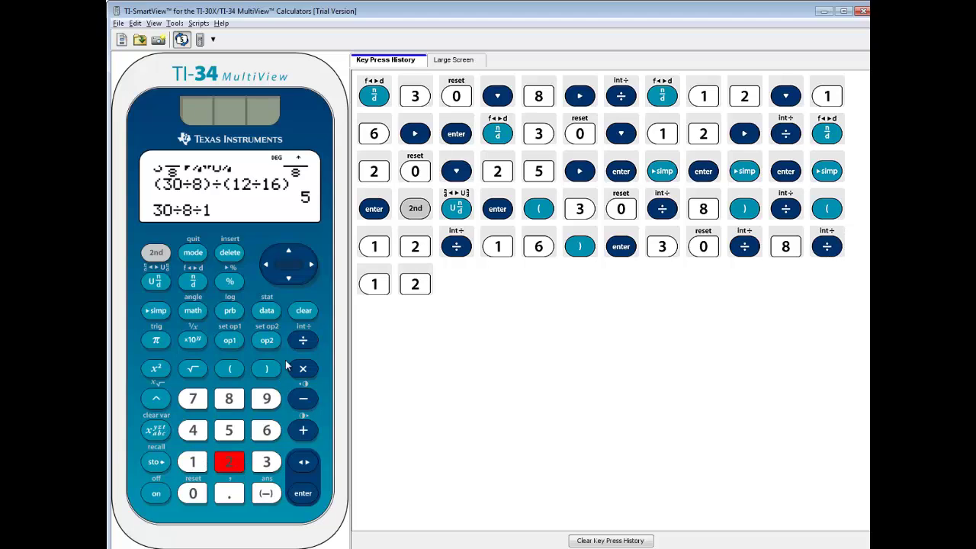
left_click(192, 462)
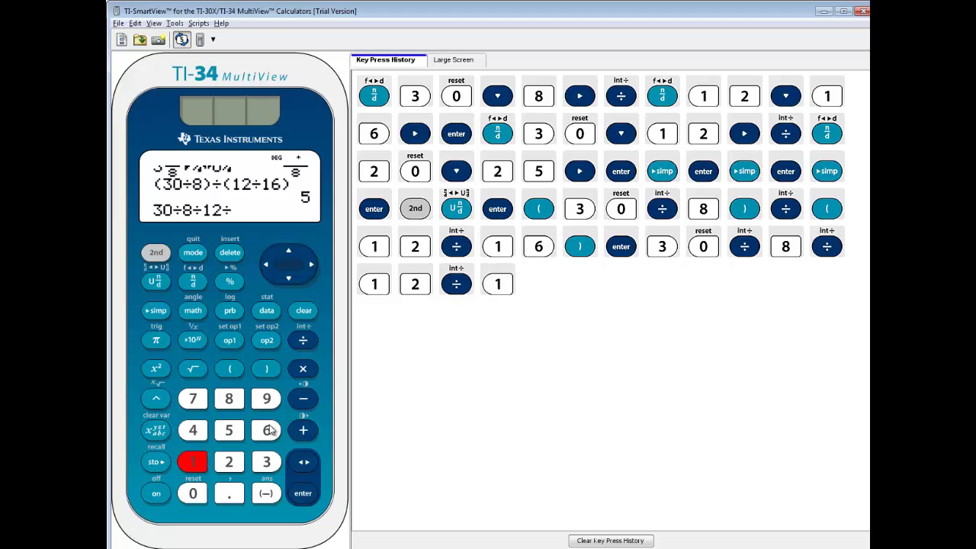
left_click(266, 430)
left_click(301, 501)
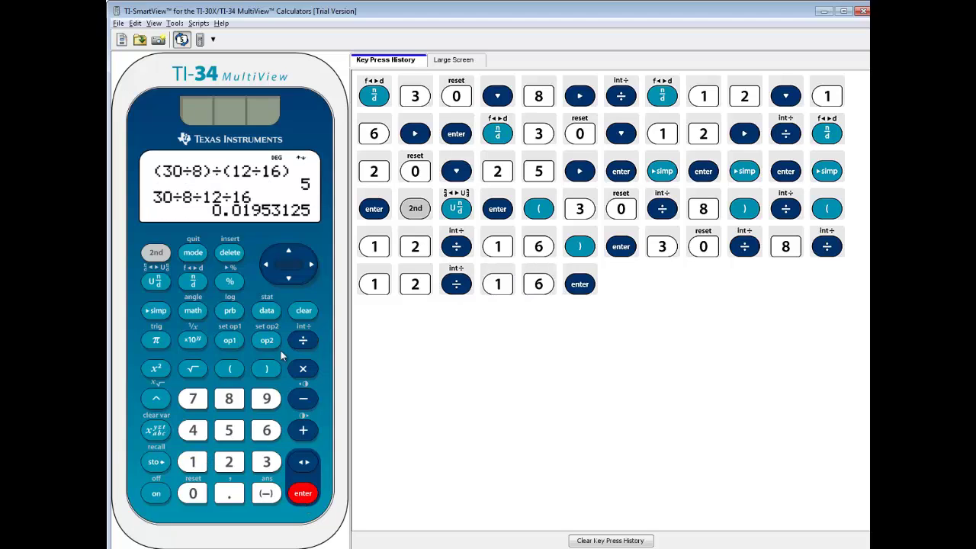
Step: Convert the decimal result 0.01953125 to the fraction 5/256
left_click(166, 255)
left_click(193, 283)
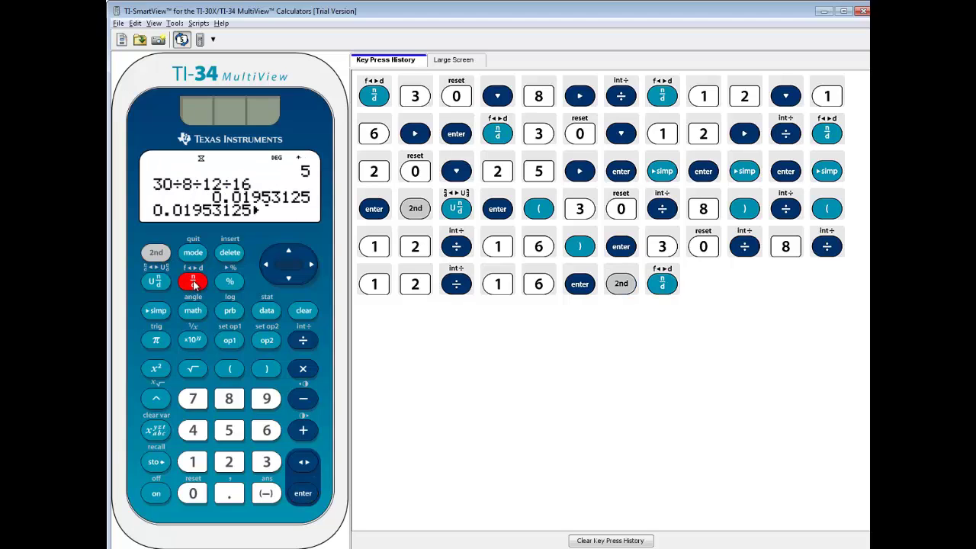
left_click(303, 496)
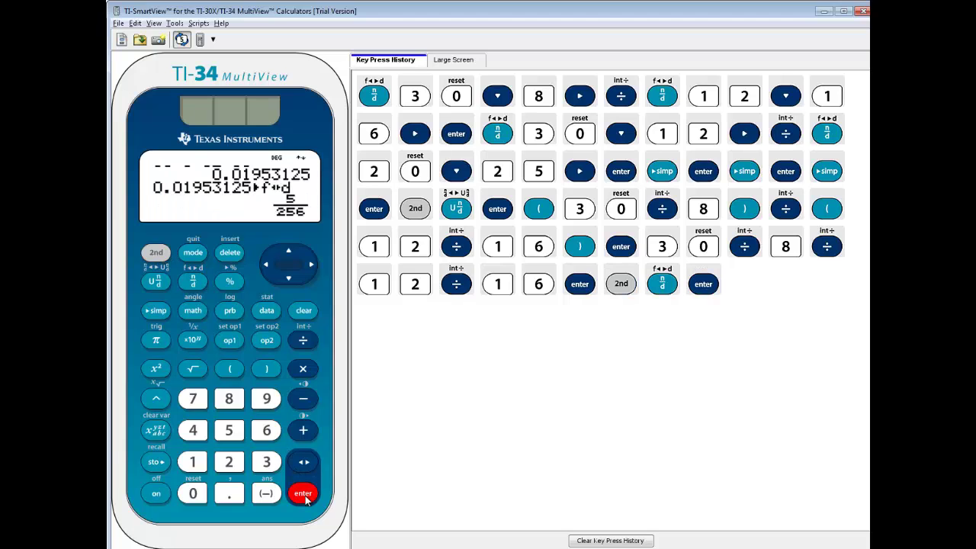